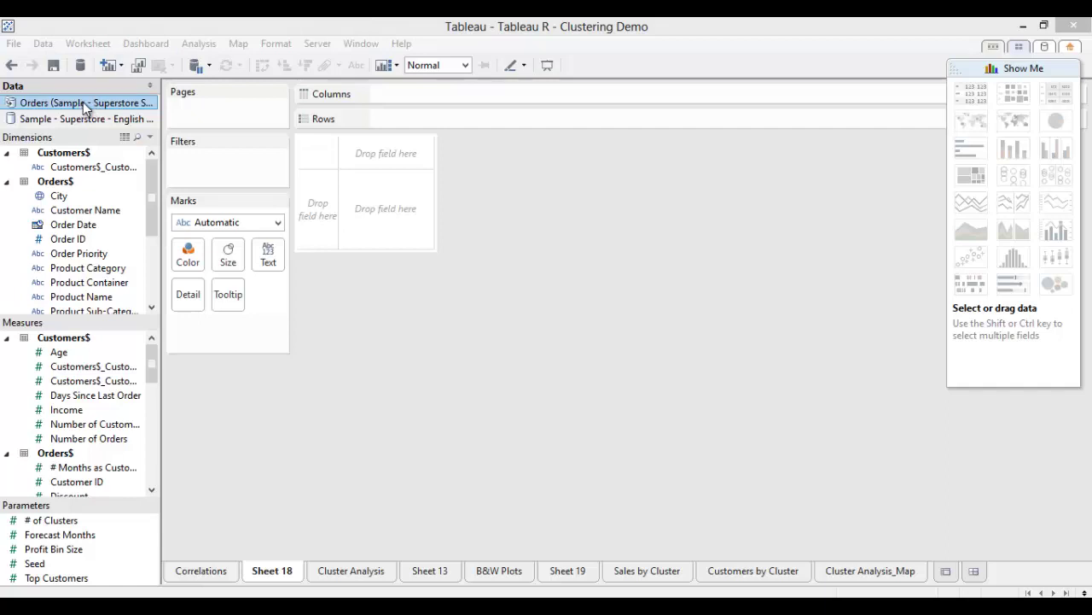
Scroll past the Customers$ and Orders$ measures to find Clusters and open its field menu
left_click(64, 340)
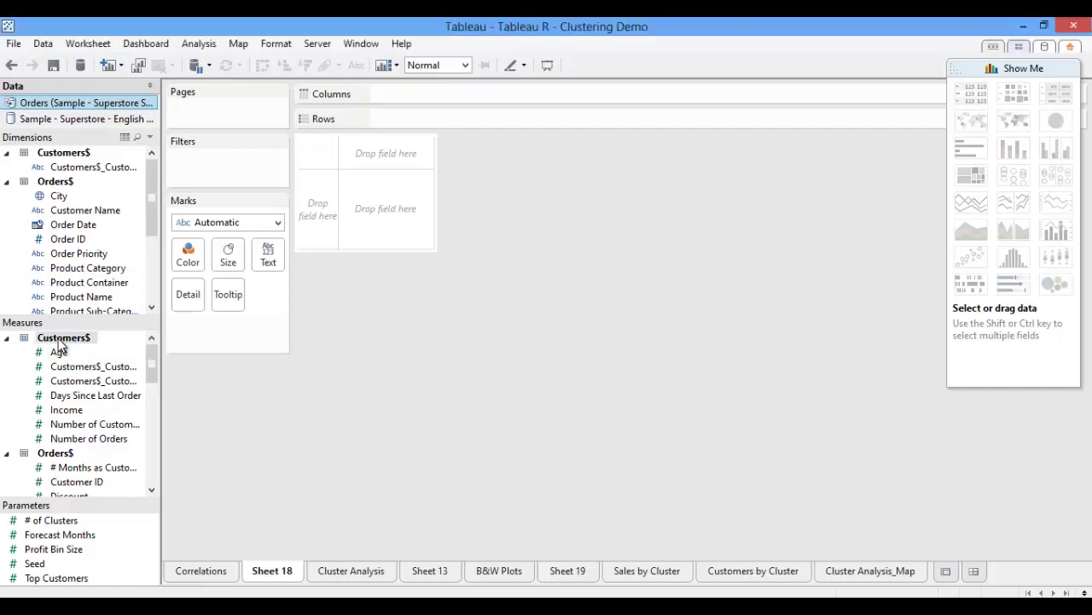
left_click(56, 457)
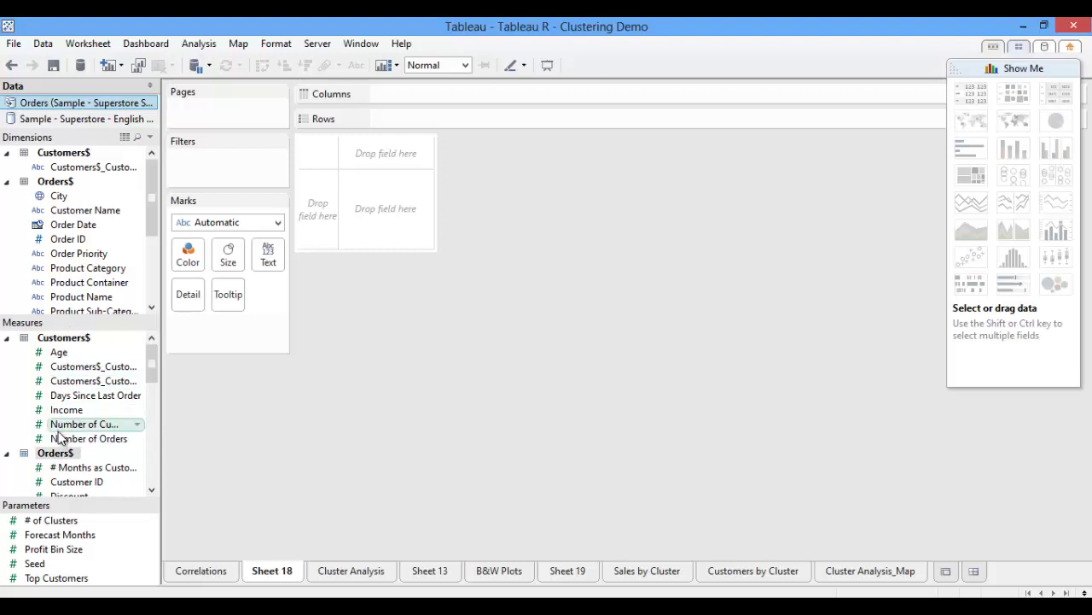
left_click_drag(153, 371, 152, 423)
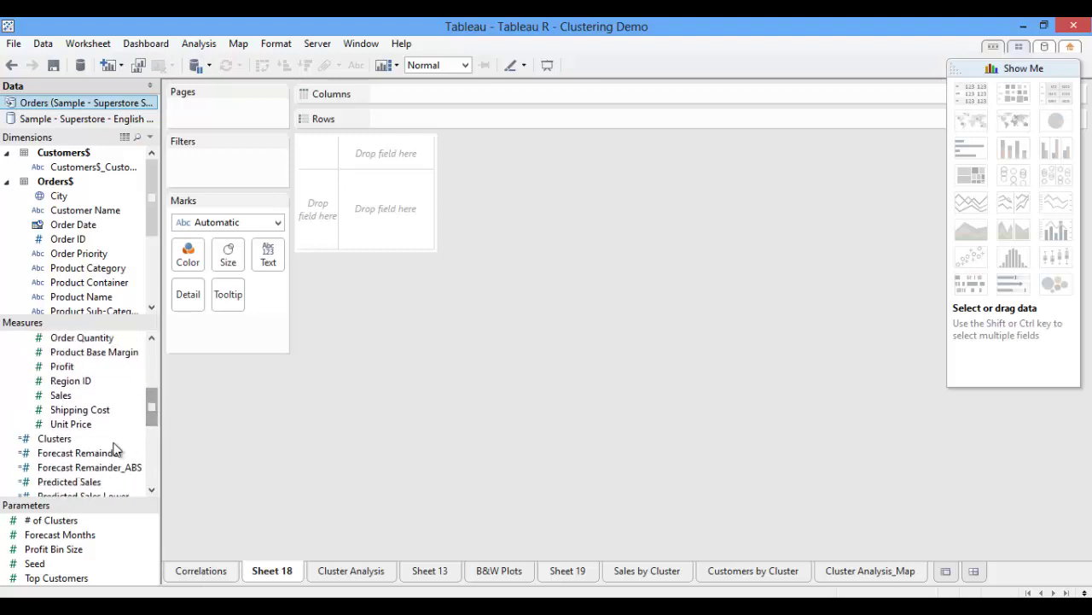
right_click(84, 440)
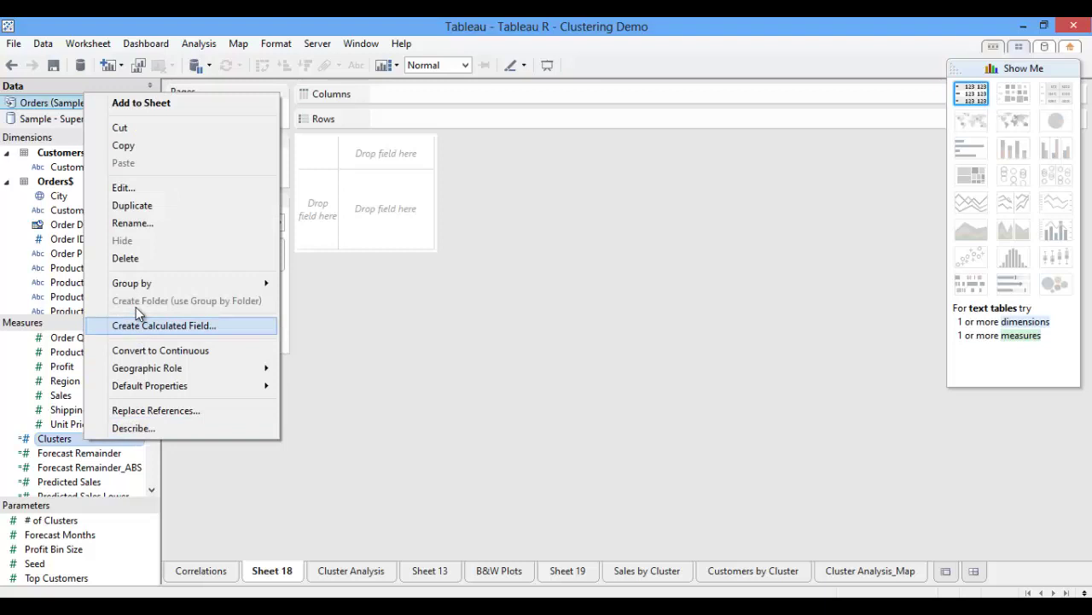
left_click(132, 189)
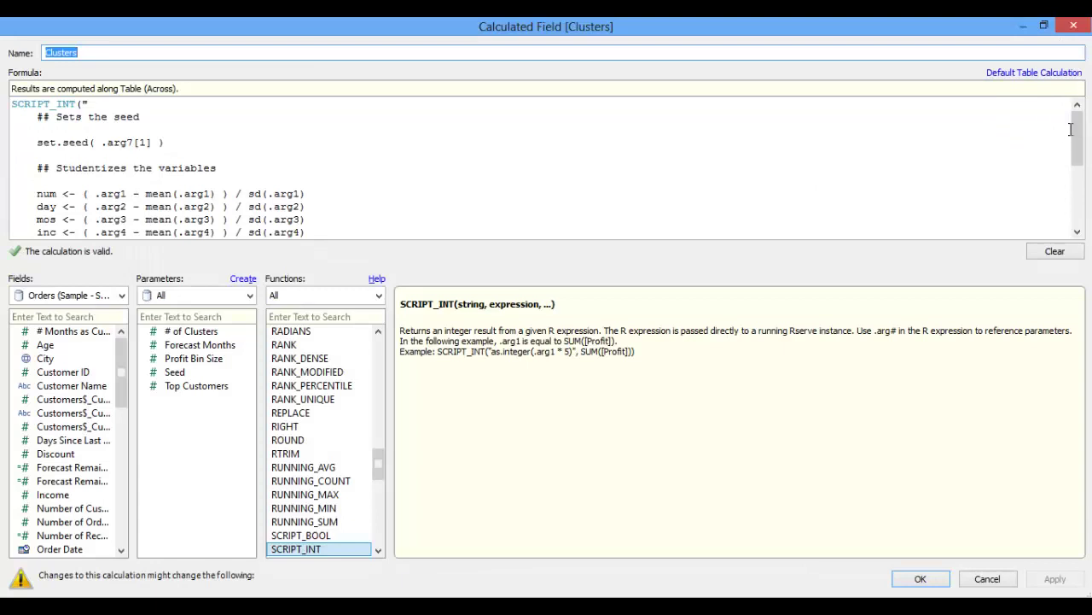
left_click_drag(1077, 134, 1085, 162)
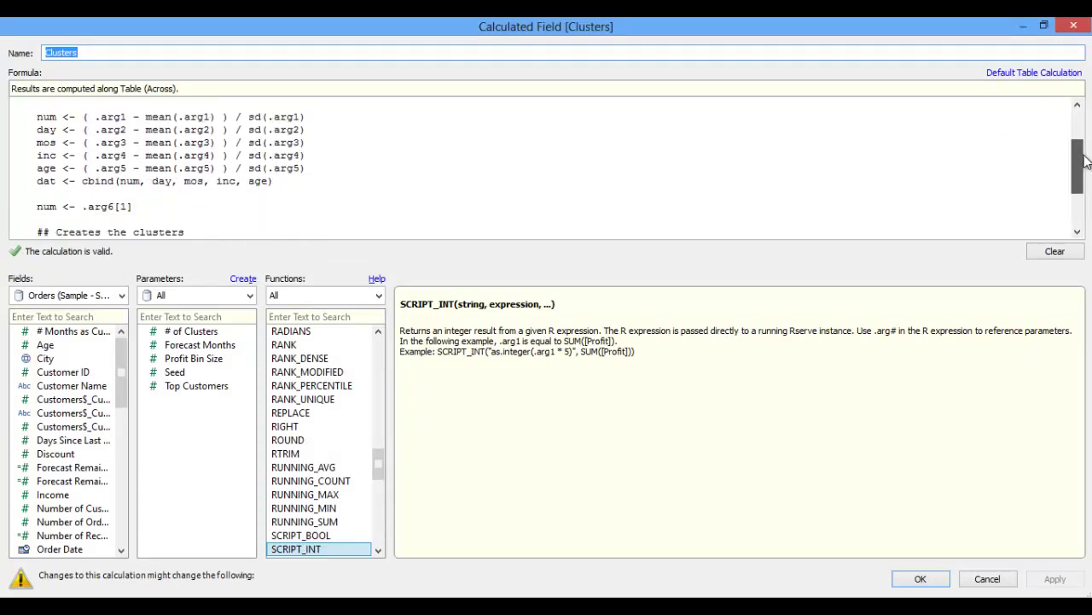
left_click_drag(105, 117, 114, 169)
left_click_drag(1078, 167, 1083, 205)
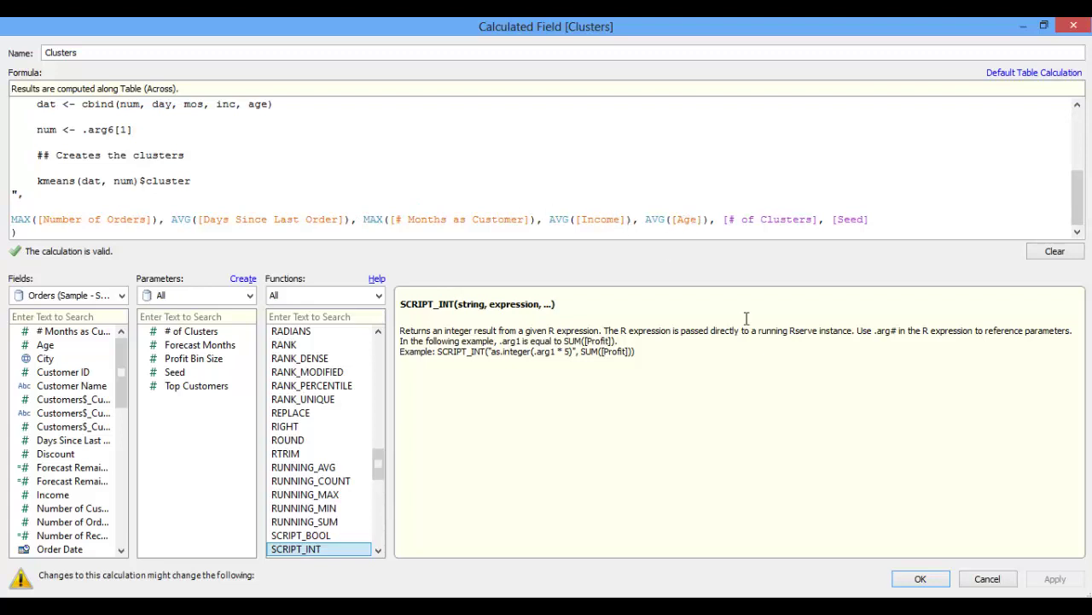
left_click(920, 579)
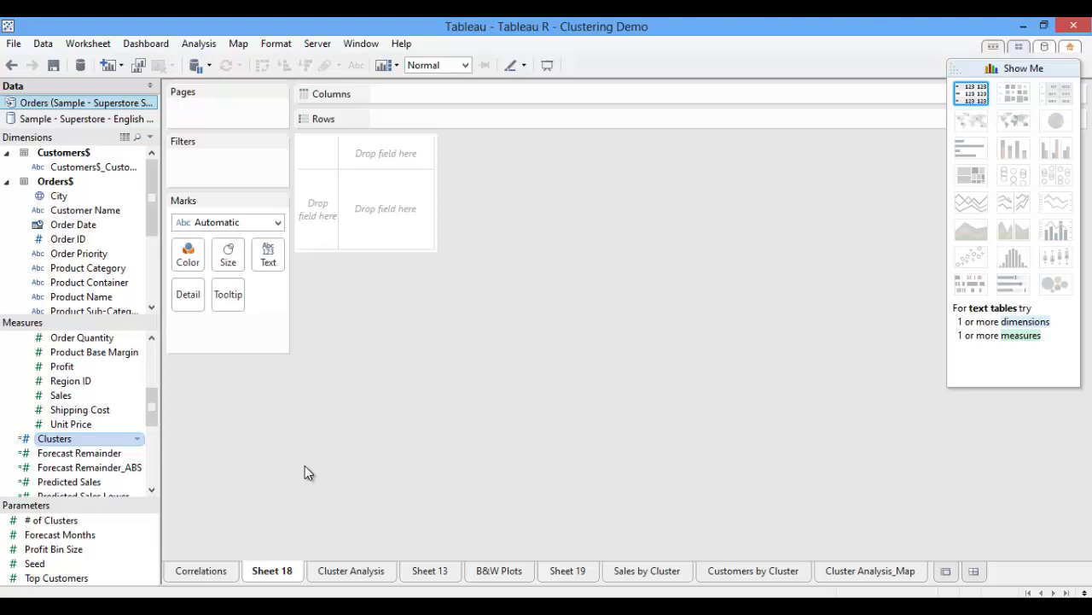
Build a scatter plot with Sales on Columns and Profit on Rows
left_click_drag(151, 415, 151, 402)
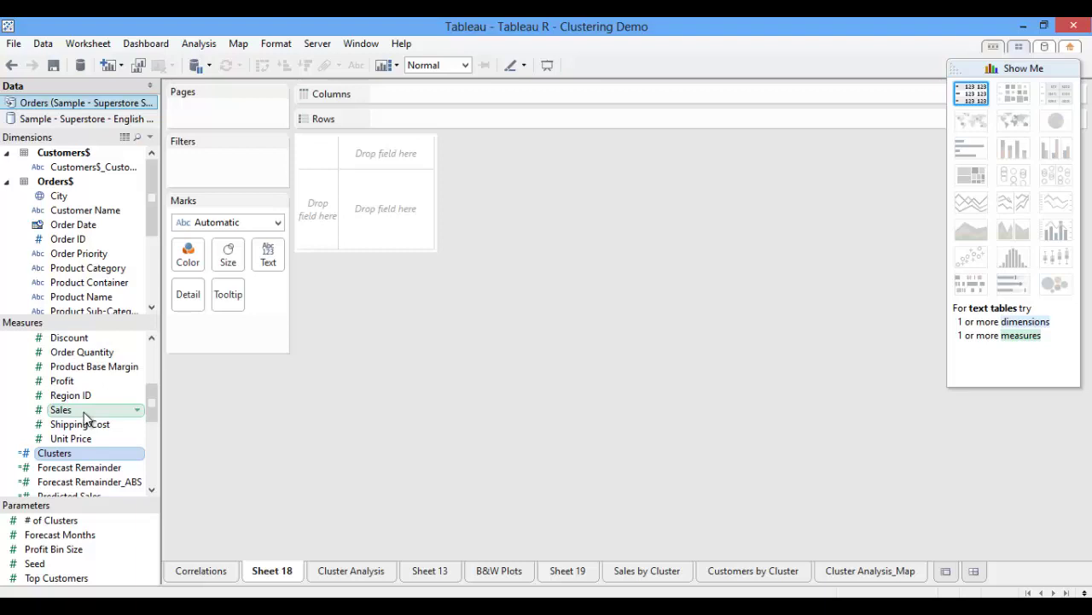
left_click_drag(84, 411, 394, 158)
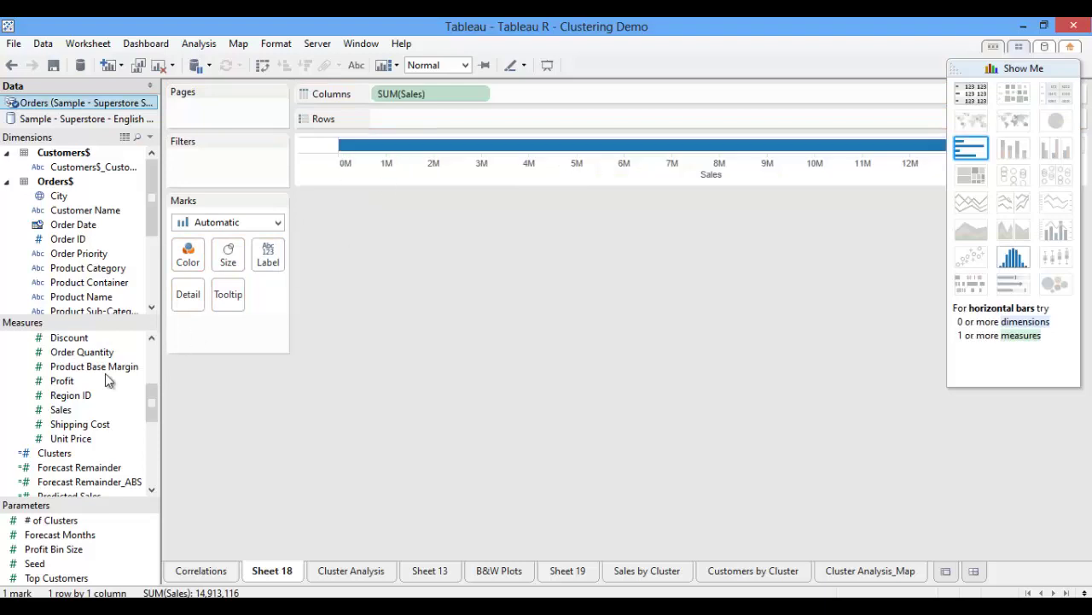
left_click(61, 380)
left_click_drag(217, 269, 319, 143)
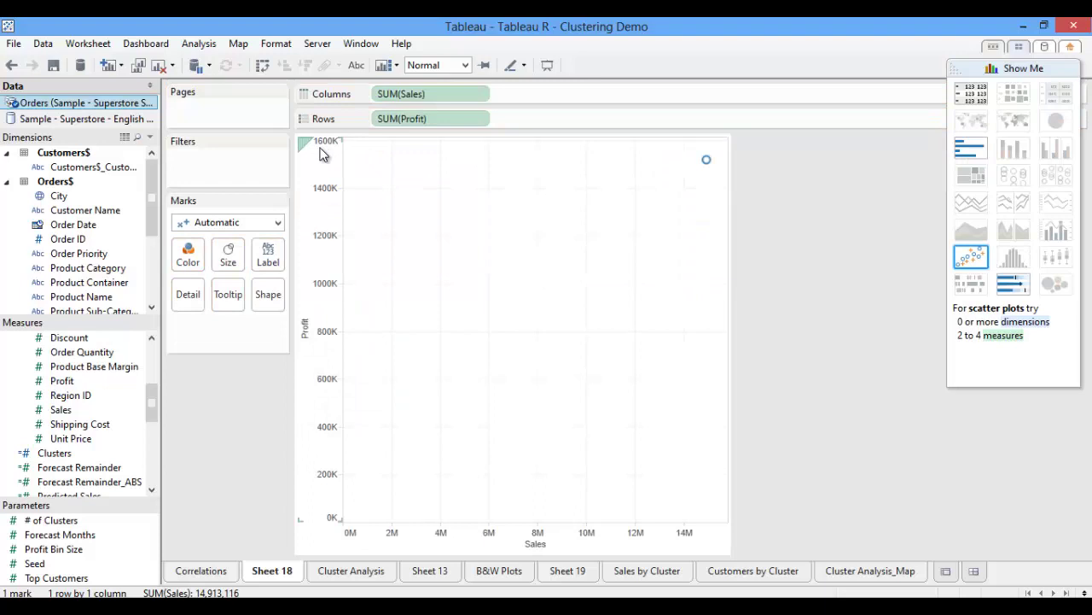
Turn off Aggregate Measures so all 8,398 rows plot as separate marks
left_click(202, 46)
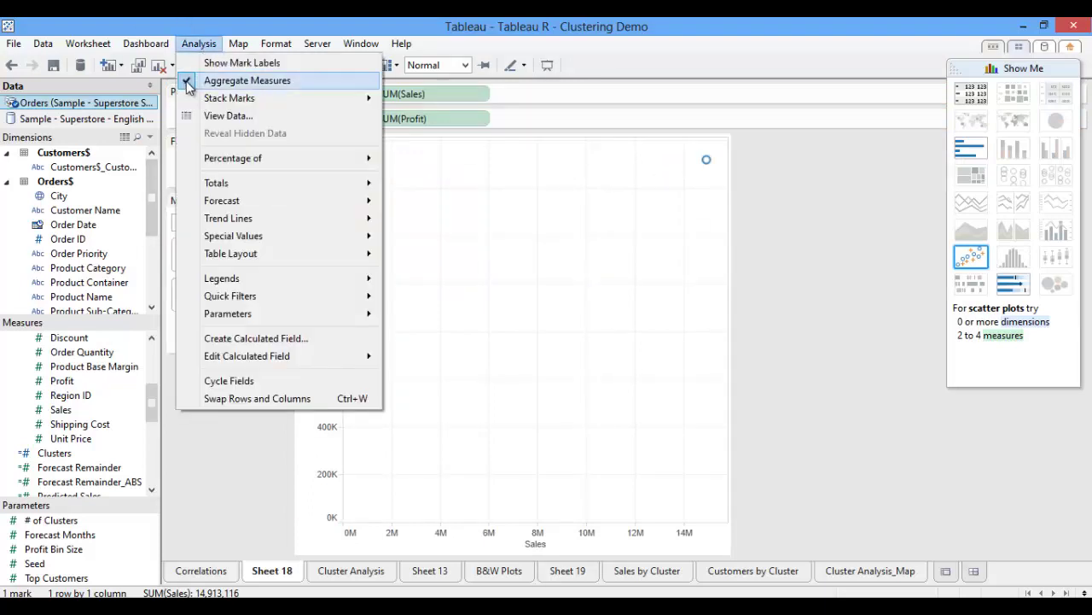
left_click(193, 79)
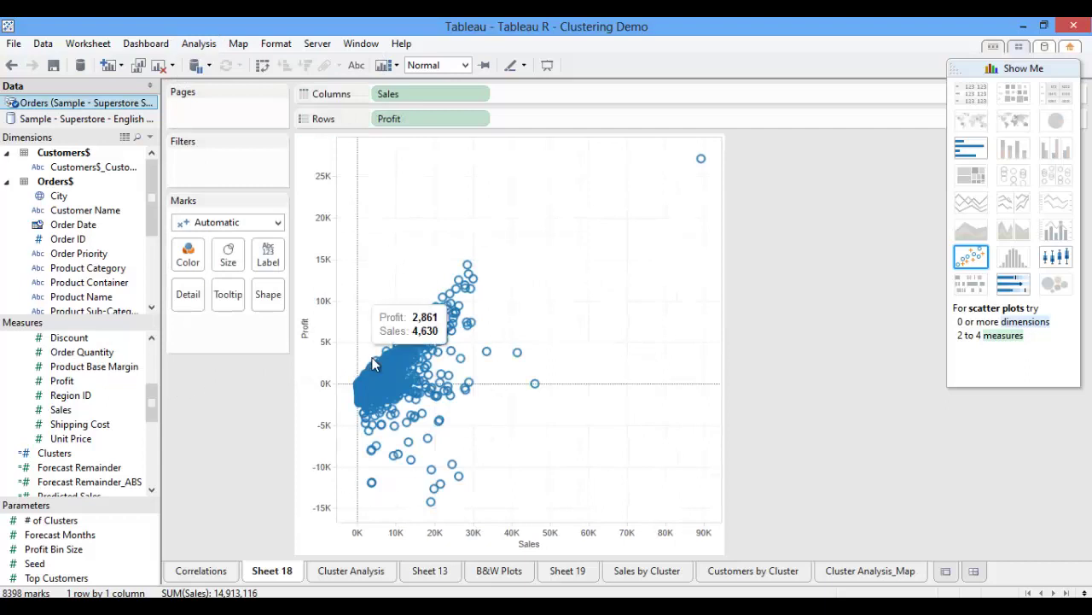
scroll(81, 438, "down", 1)
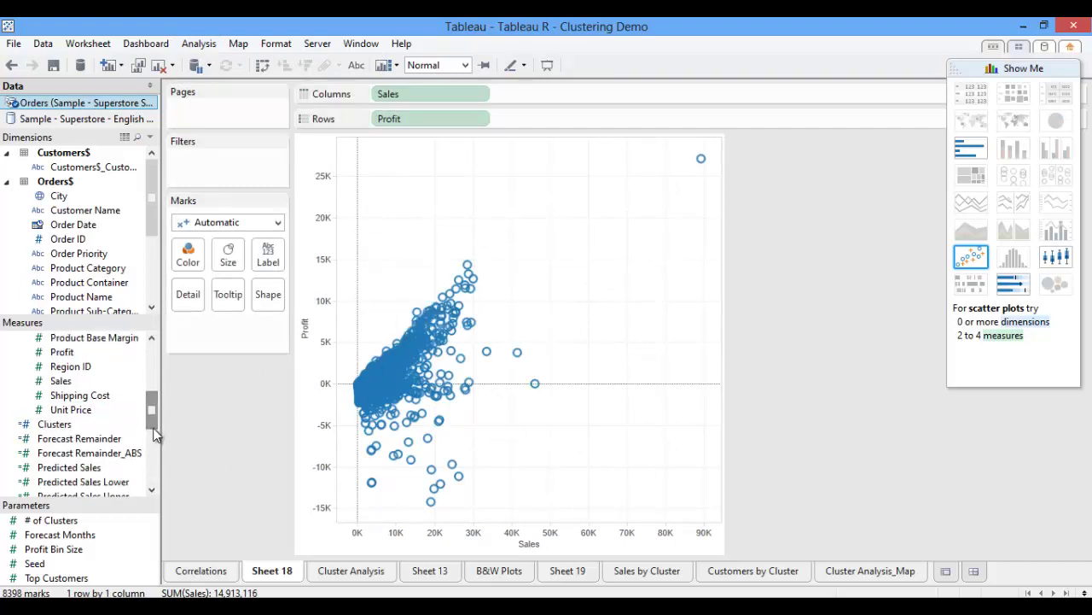
Colour the scatter marks by Clusters and show a trend line for each of the four clusters
left_click(79, 426)
left_click_drag(136, 426, 191, 252)
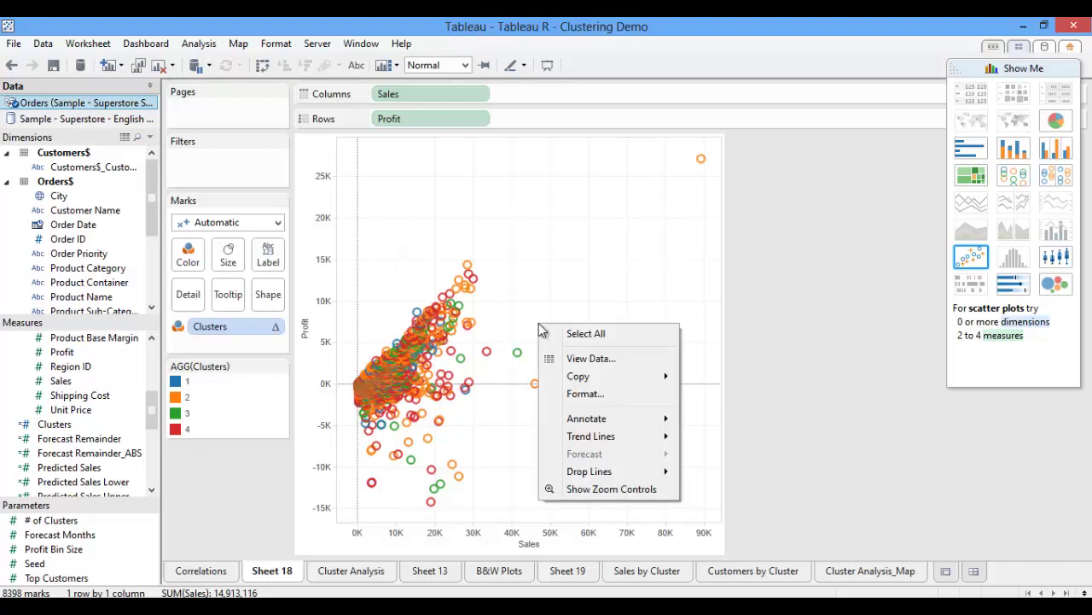
mouse_move(603, 435)
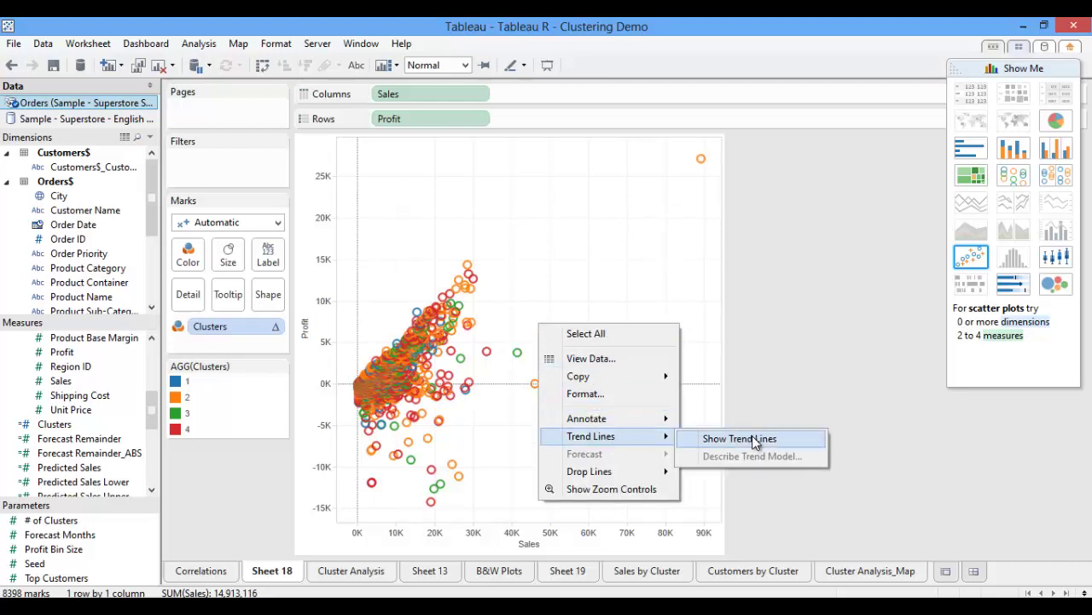
left_click(791, 440)
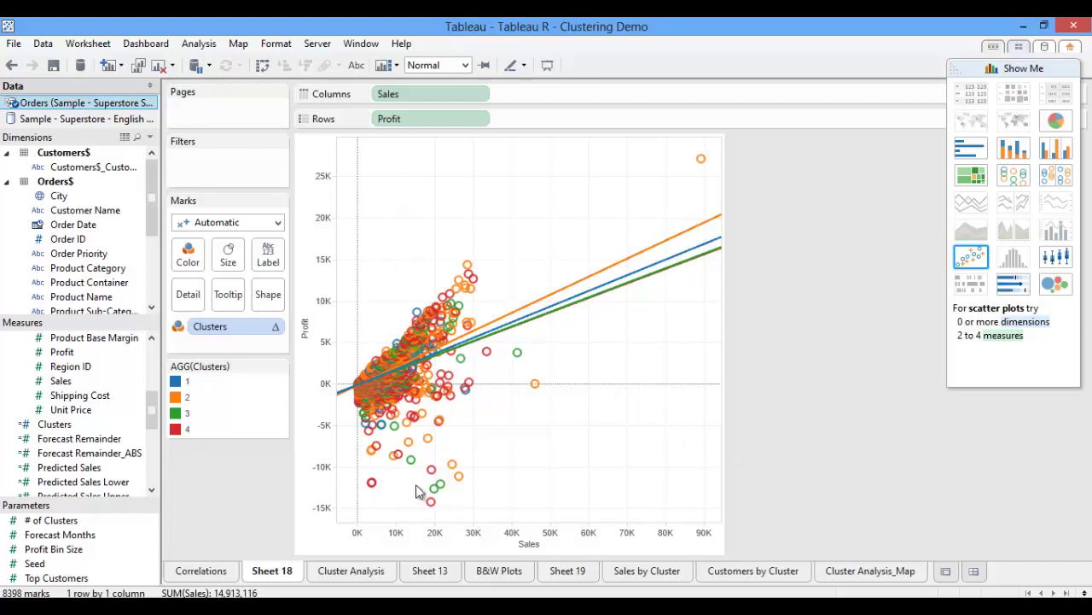
Switch to Sheet 13 and toggle Aggregate Measures for that sheet
left_click(431, 573)
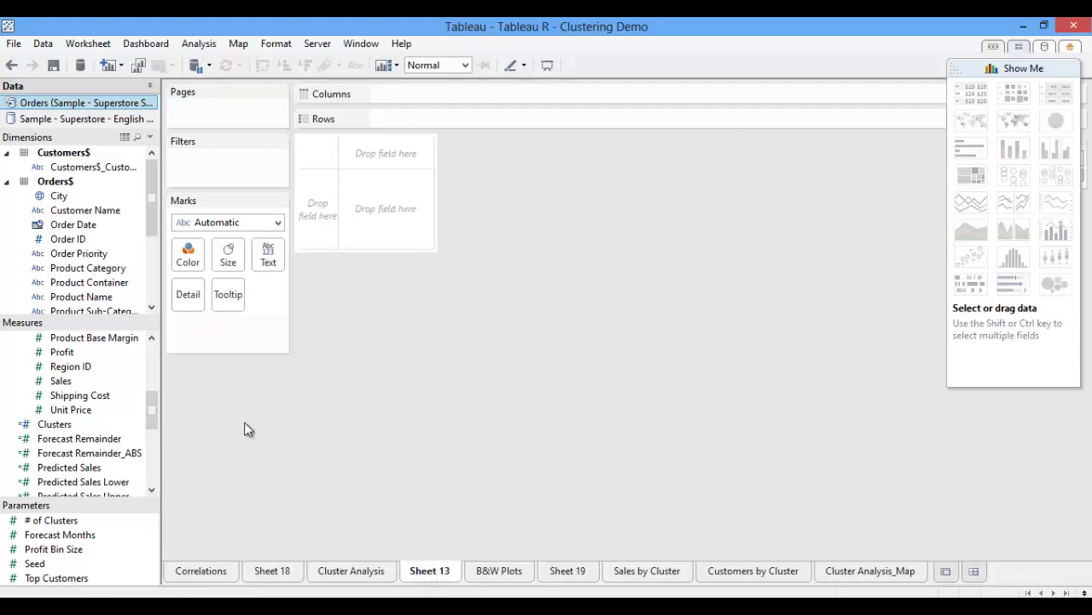
left_click_drag(149, 419, 154, 366)
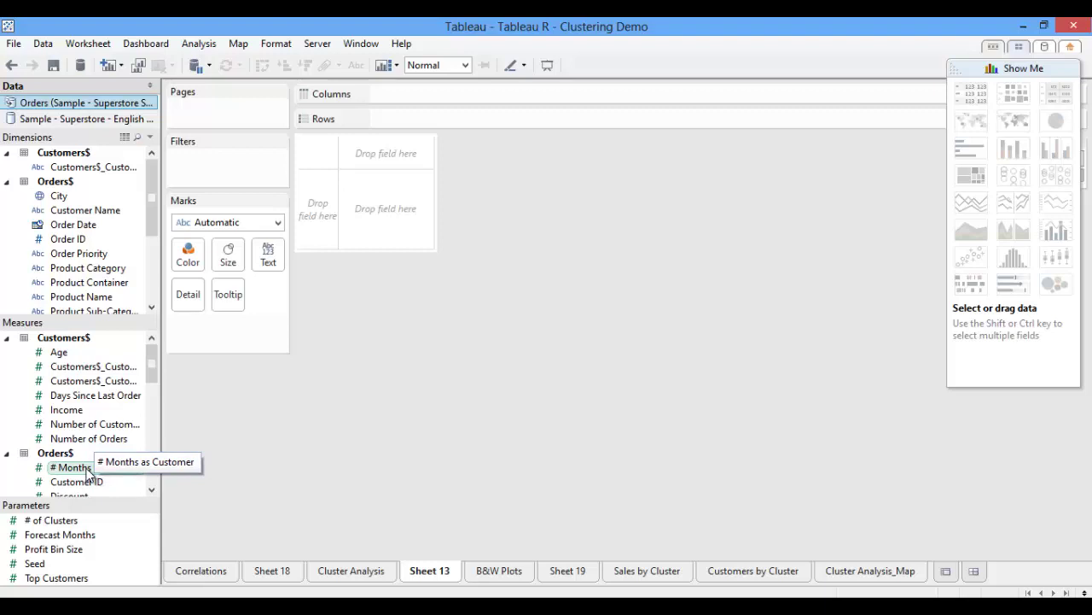
left_click(197, 44)
left_click(189, 85)
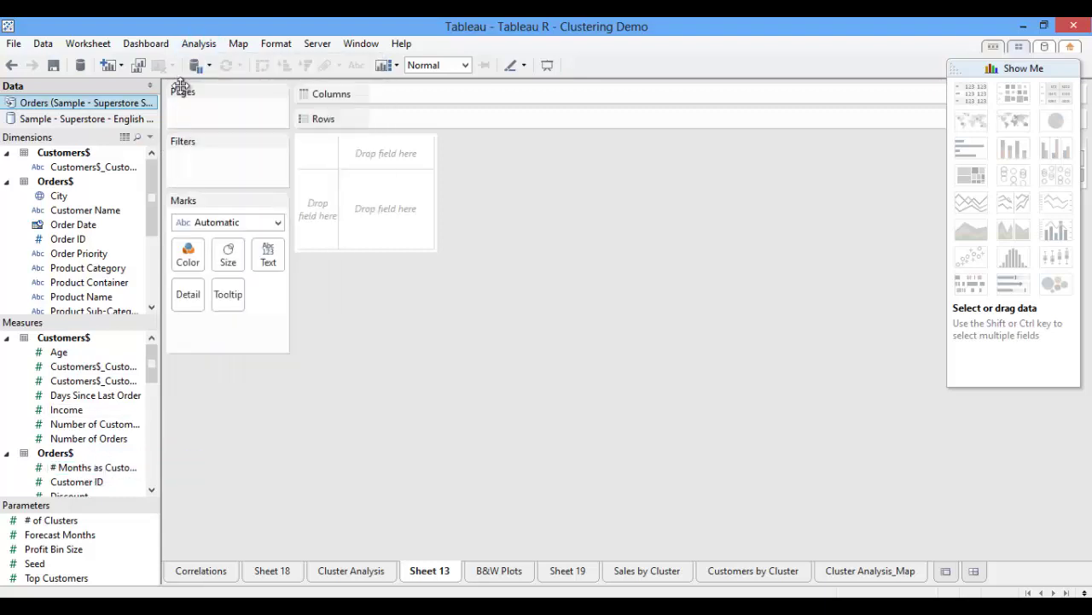
Add # Months as Customer, Age, Days Since Last Order, Income and Number of Orders to Columns, and Clusters to Rows
left_click(75, 470)
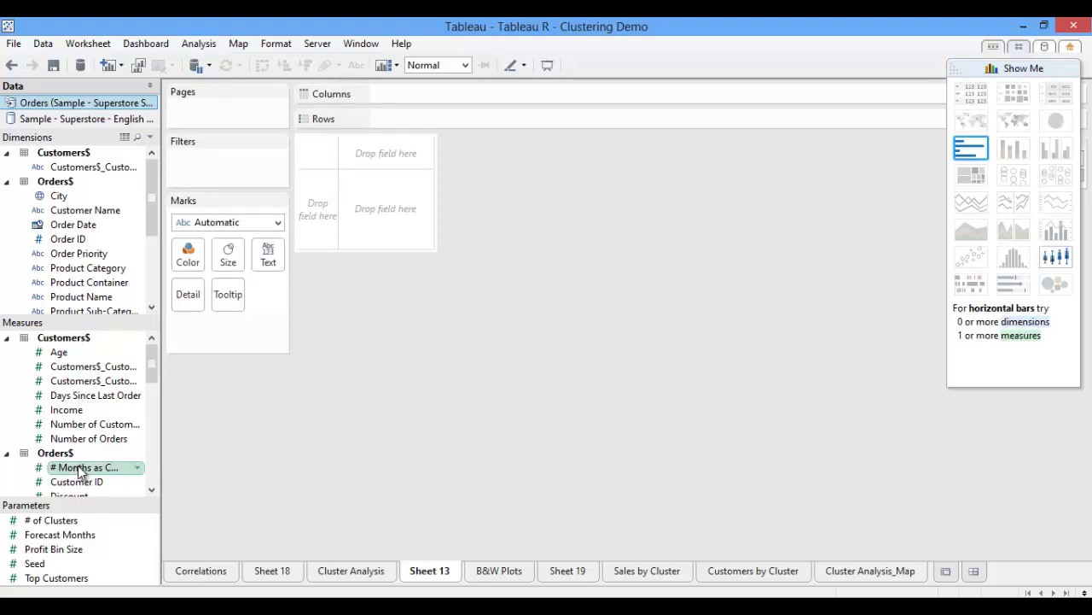
left_click_drag(77, 471, 454, 96)
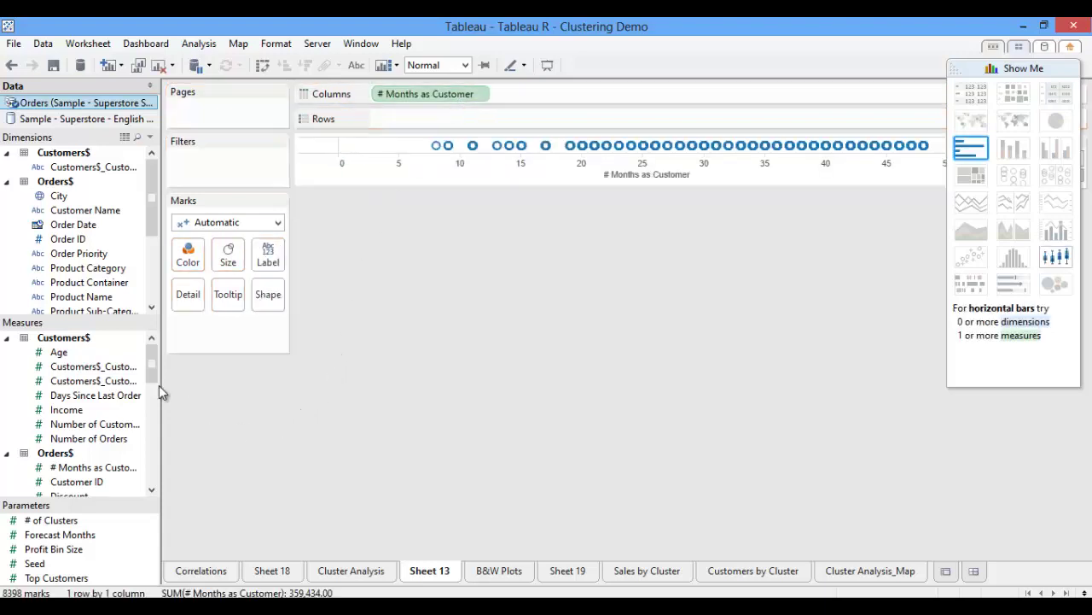
left_click_drag(59, 351, 589, 94)
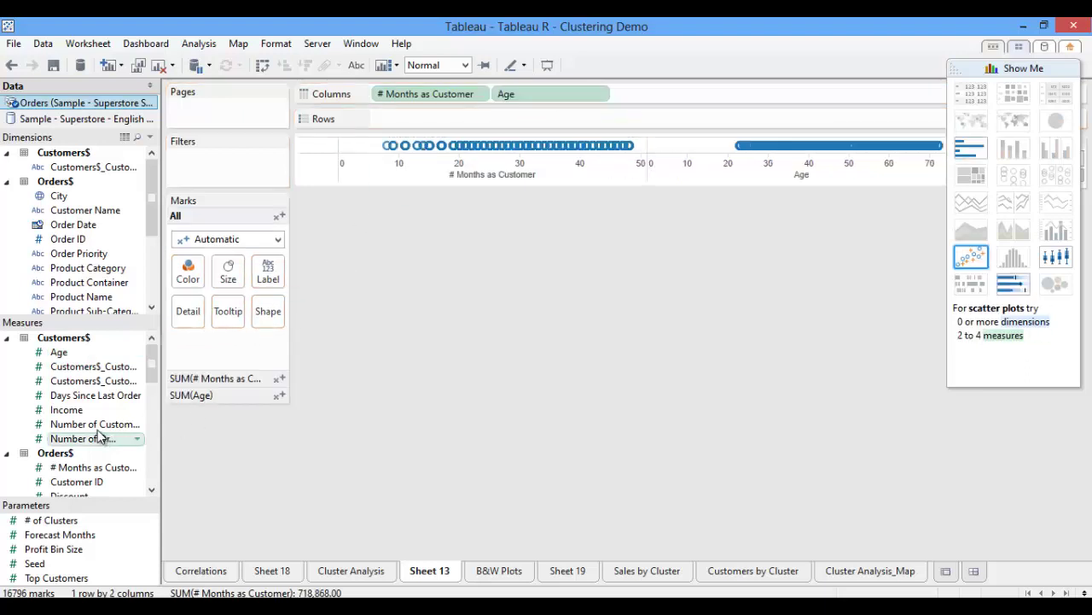
left_click_drag(88, 401, 721, 97)
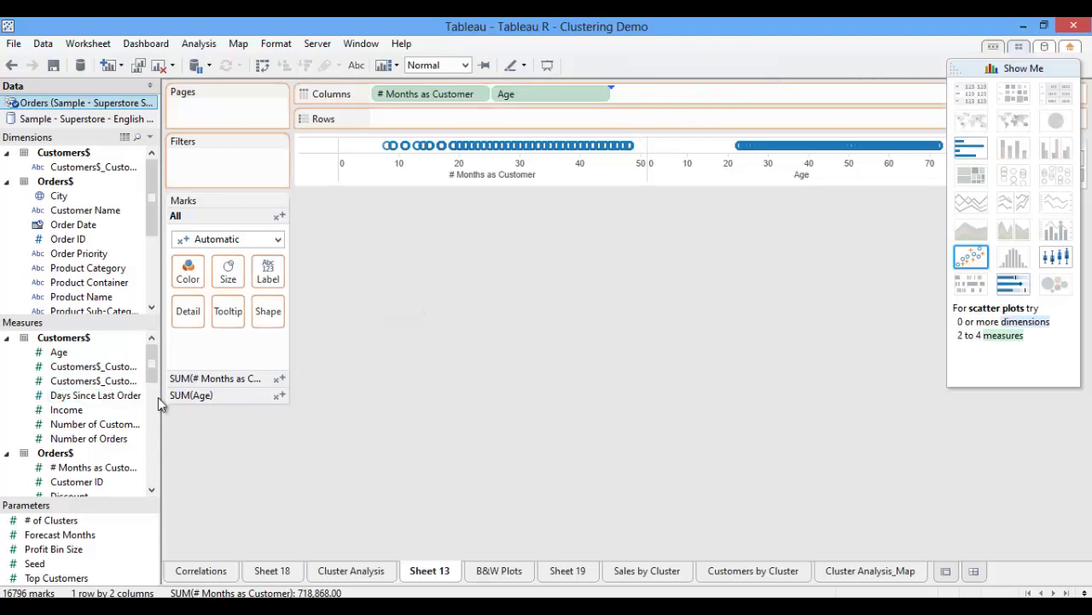
left_click(70, 415)
left_click_drag(593, 233, 768, 96)
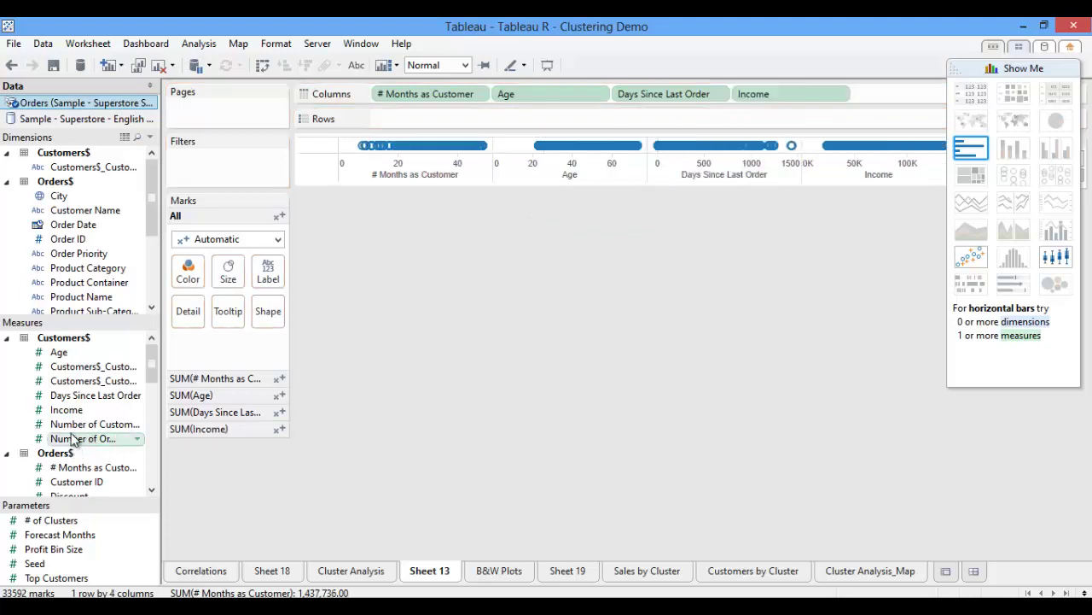
left_click_drag(86, 439, 892, 97)
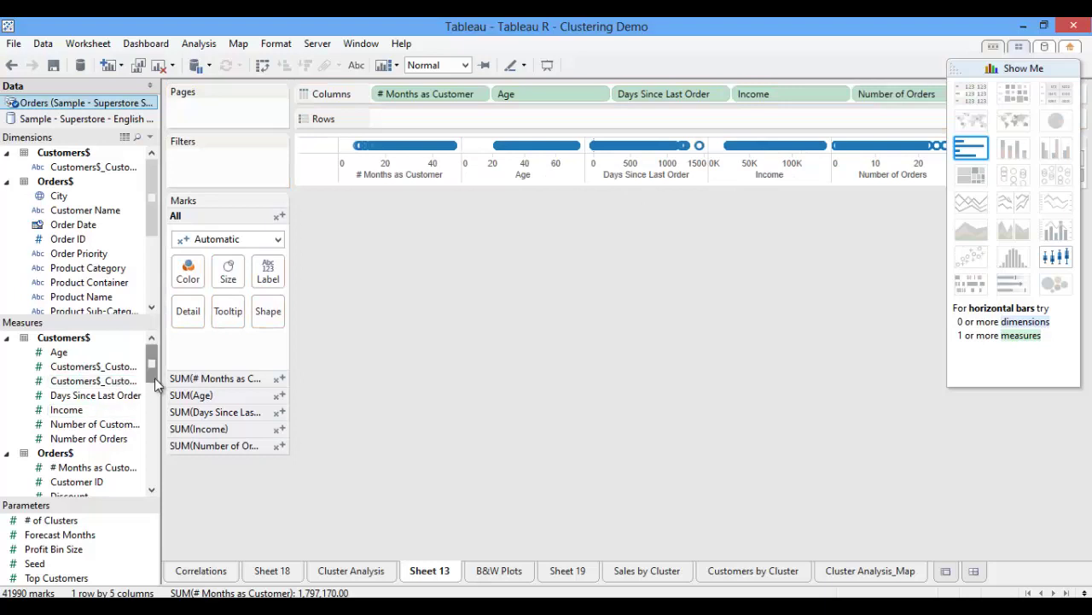
left_click_drag(150, 360, 151, 402)
left_click_drag(77, 438, 453, 114)
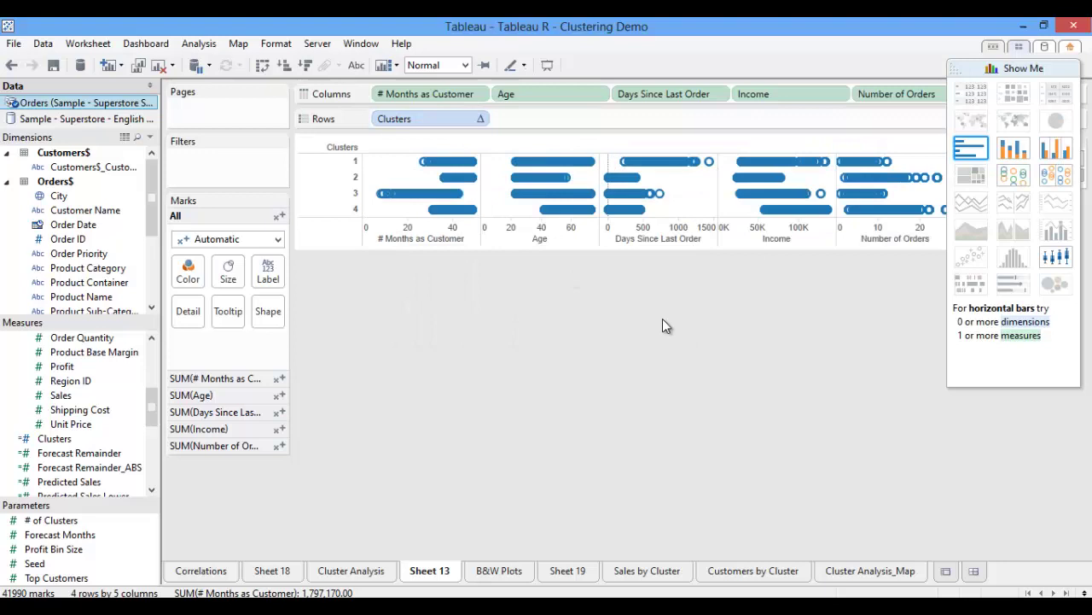
Convert the per-cluster axes into box-and-whisker plots and set the view fit to Entire View
left_click(1054, 260)
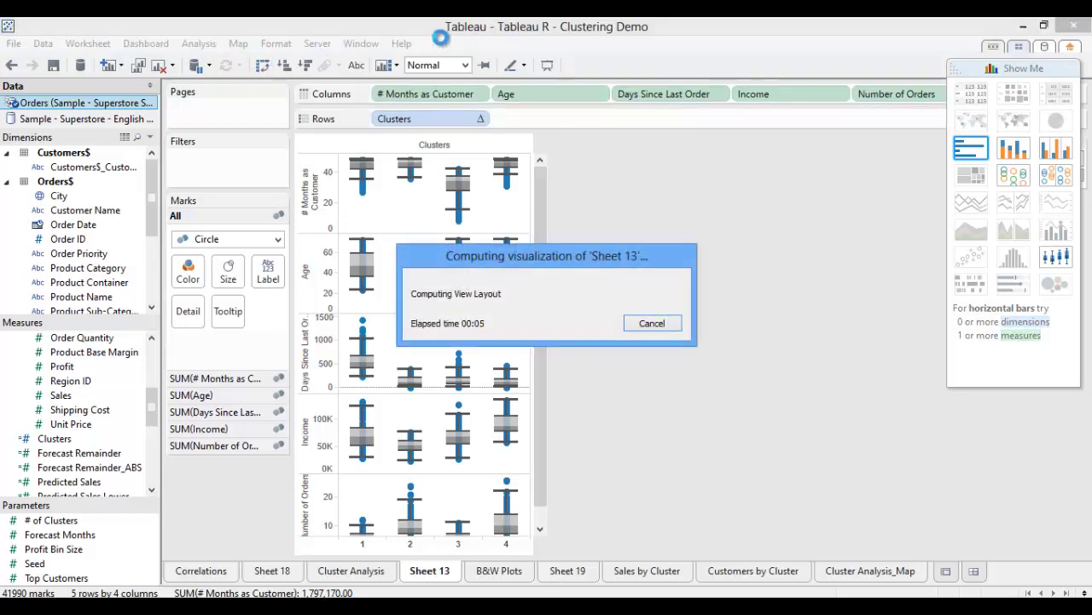
left_click(453, 64)
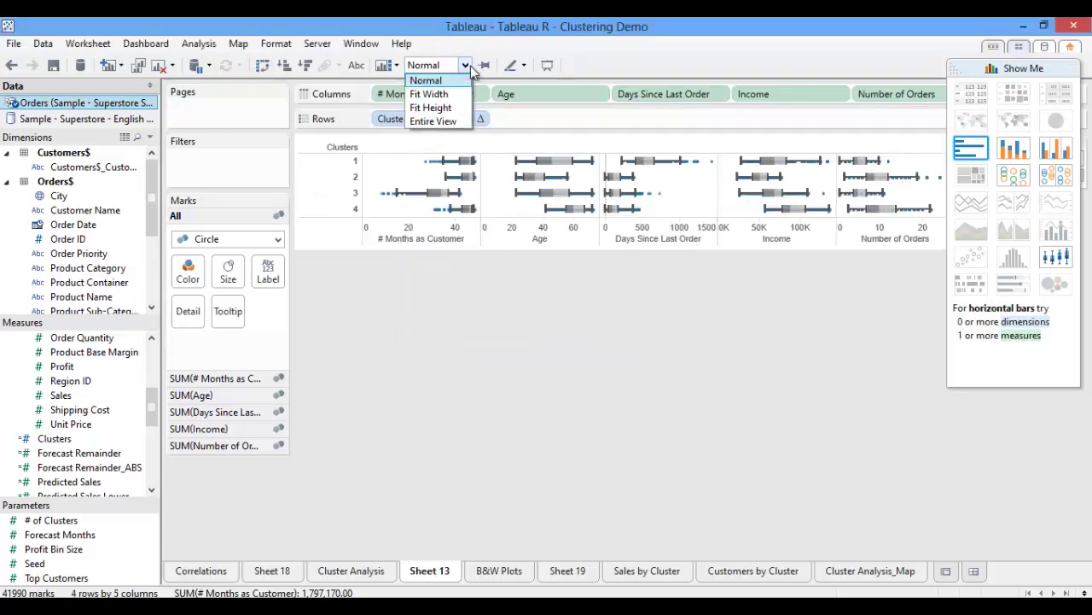
left_click(445, 120)
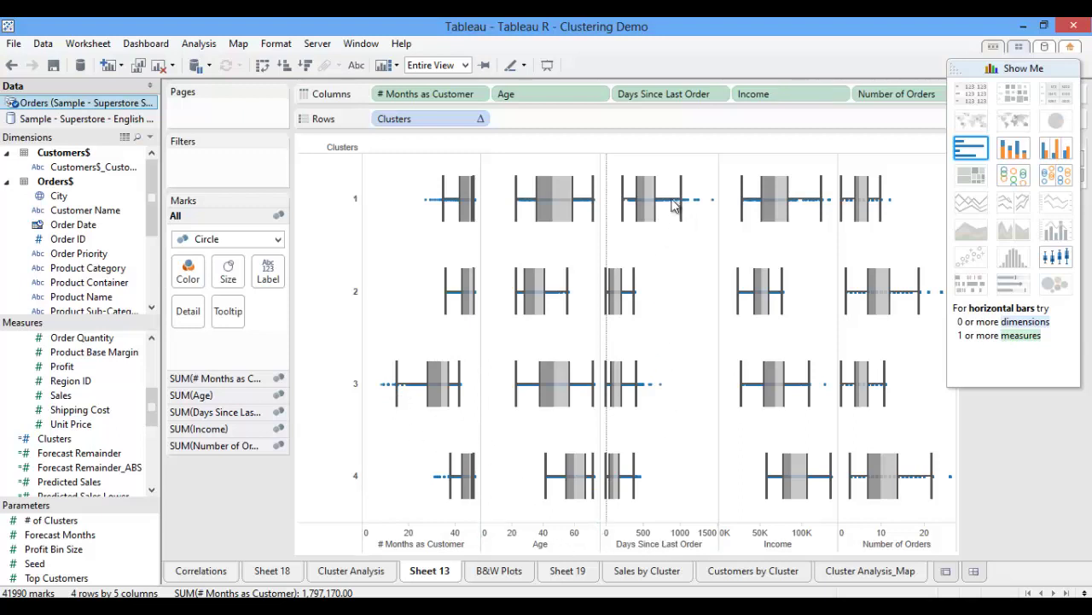
mouse_move(643, 204)
On a new sheet, put Customer Name on Rows, Sales and Profit on Columns, and Clusters on Color
left_click(947, 571)
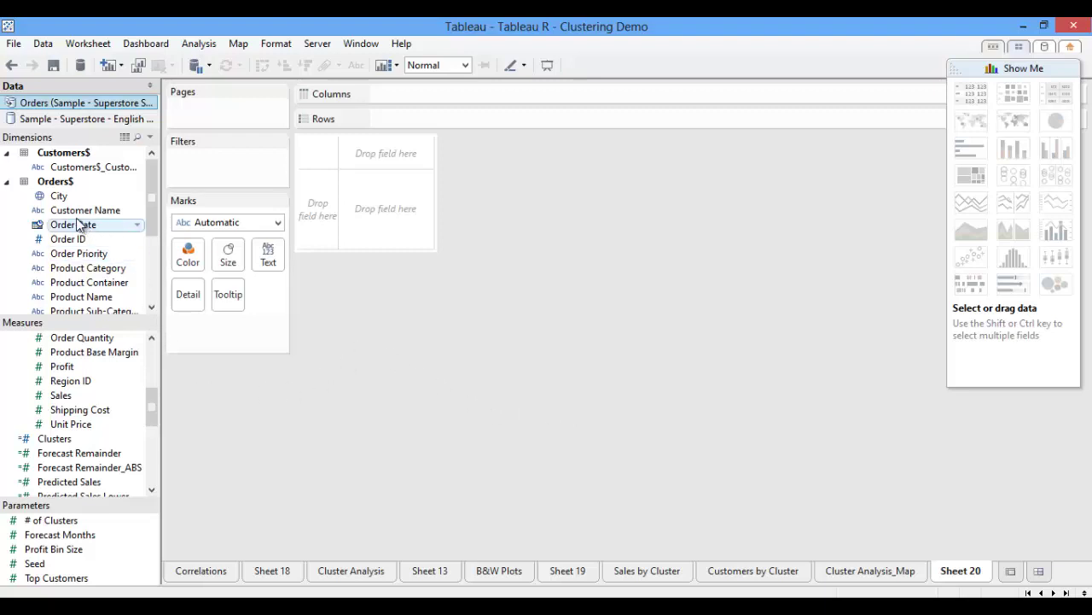
left_click_drag(79, 210, 431, 118)
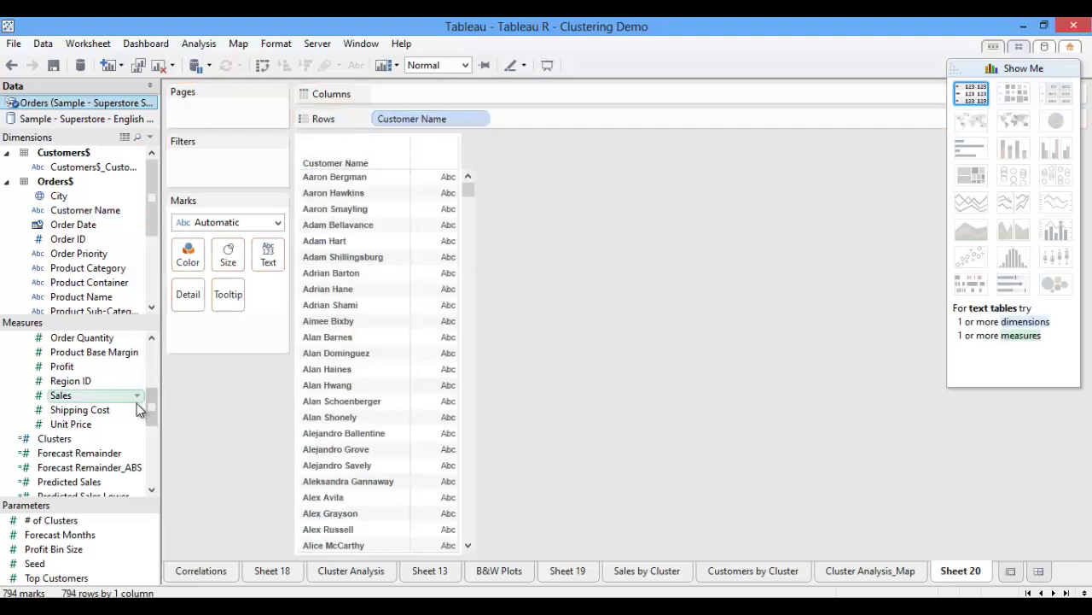
scroll(152, 406, "up", 1)
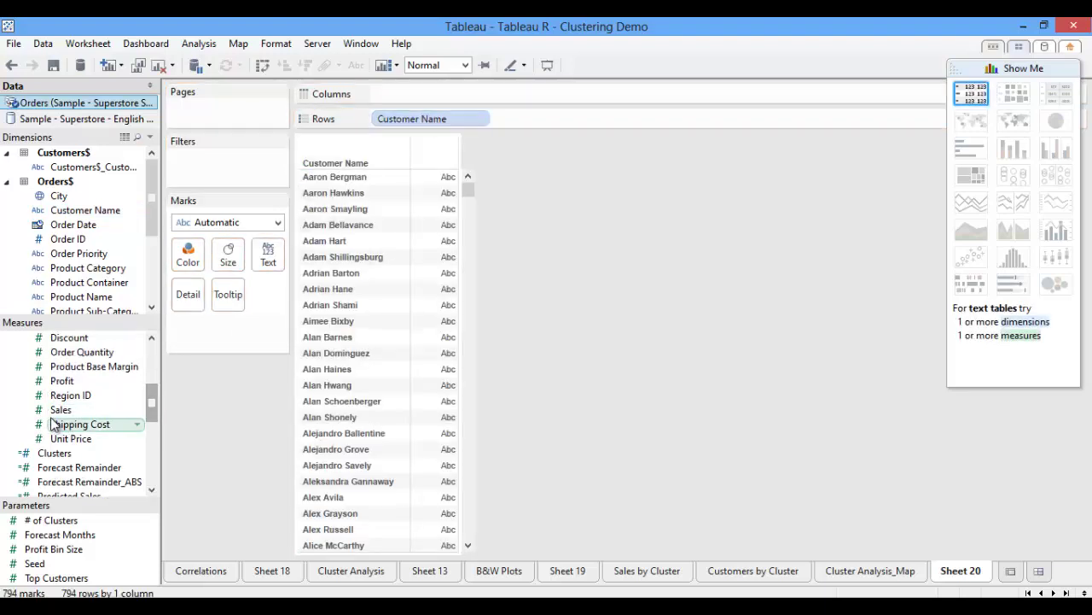
left_click_drag(60, 410, 465, 92)
left_click_drag(62, 381, 602, 95)
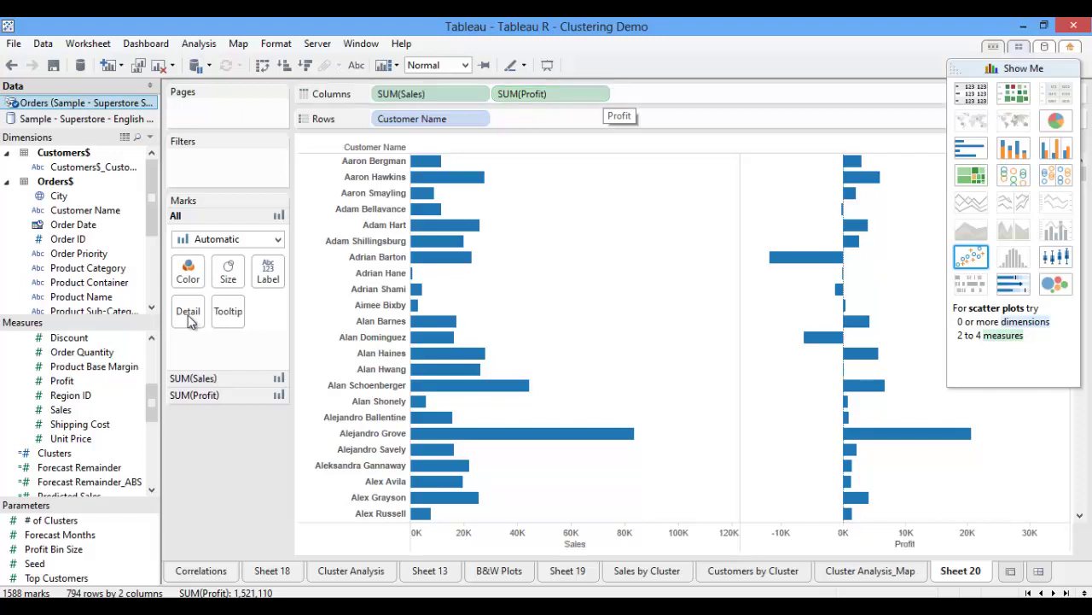
left_click_drag(55, 455, 192, 267)
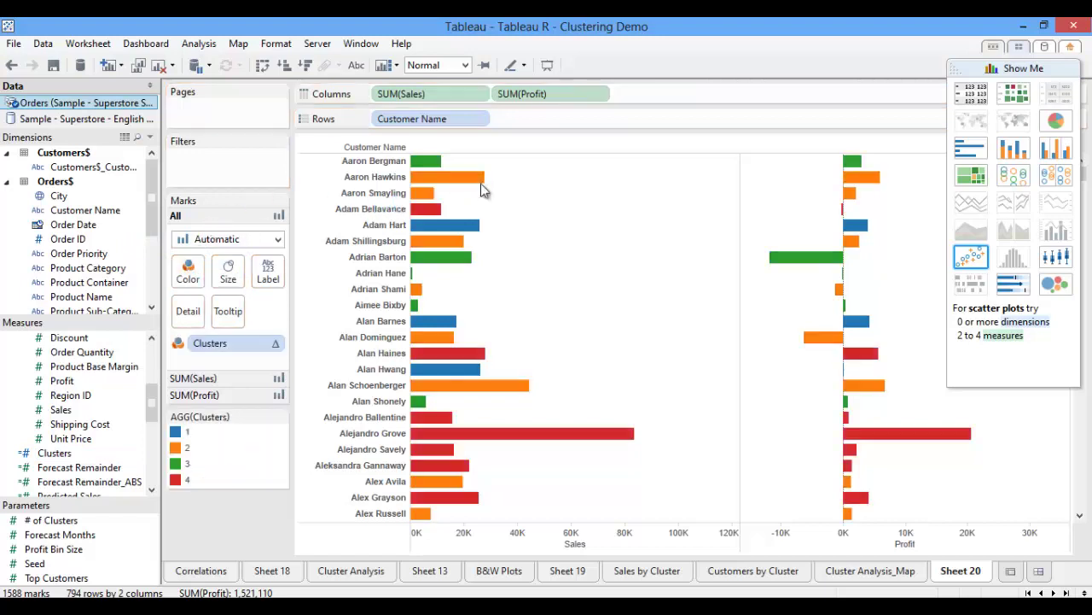
Sort the customer rows by Sales in descending order and collapse the Show Me panel
left_click(575, 145)
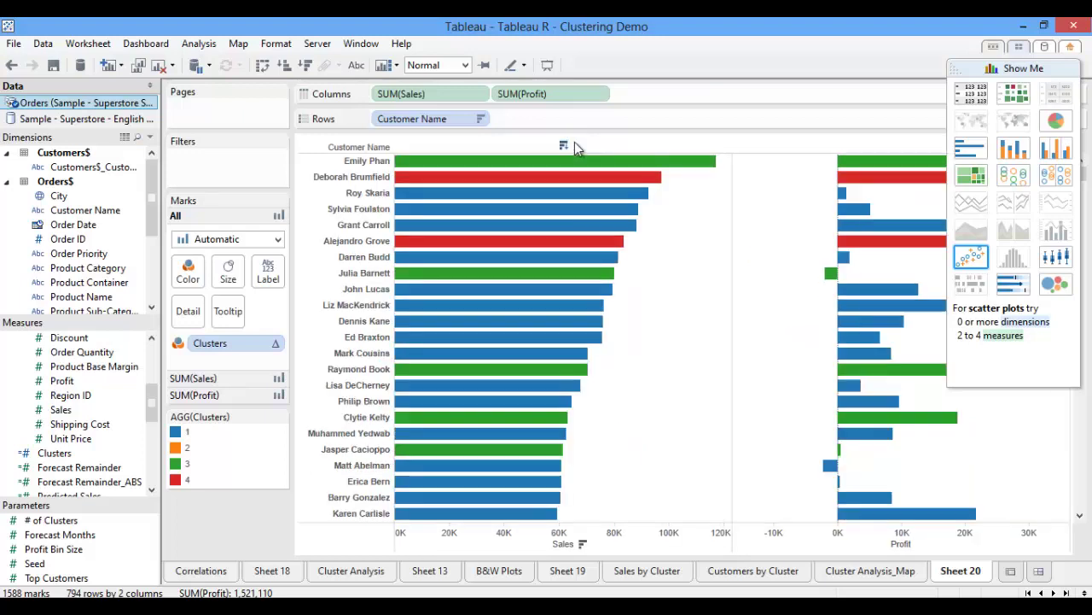
left_click(958, 74)
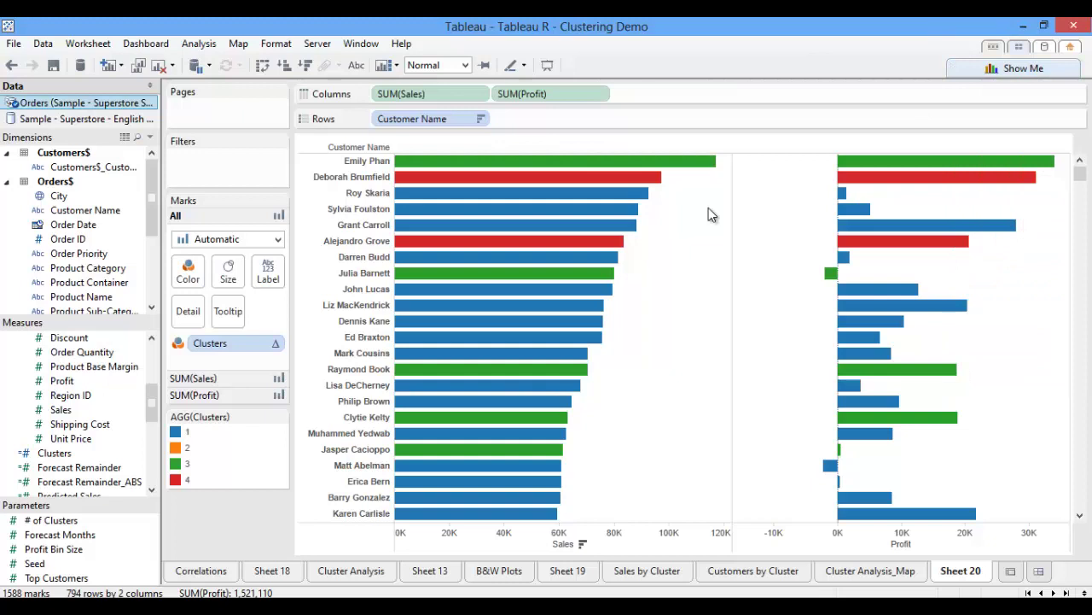
mouse_move(478, 376)
mouse_move(1082, 175)
left_mouse_down()
mouse_move(1084, 189)
mouse_move(1082, 168)
left_mouse_up()
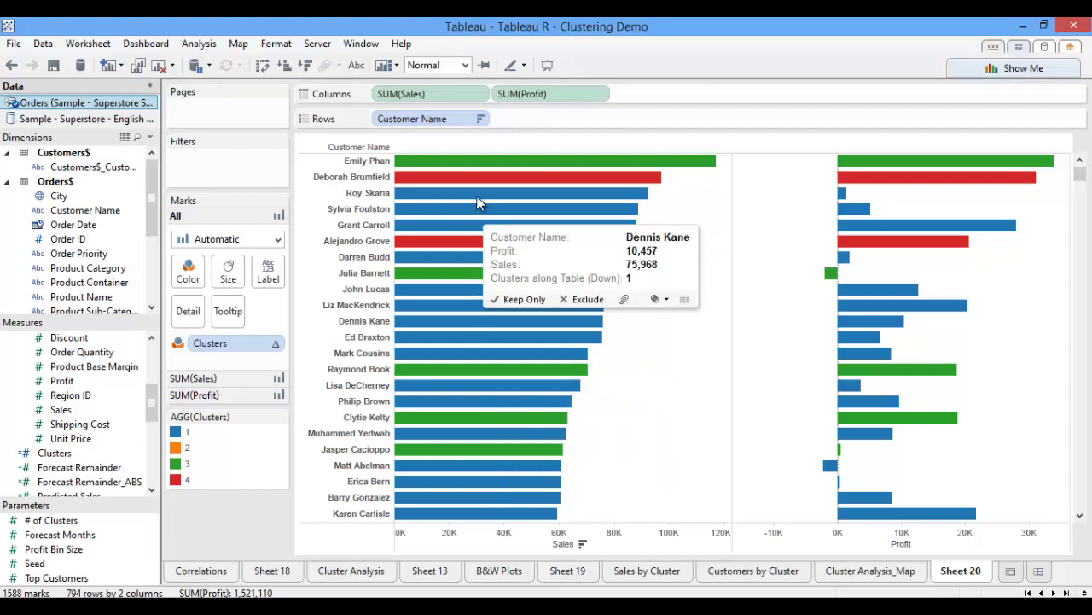
mouse_move(476, 202)
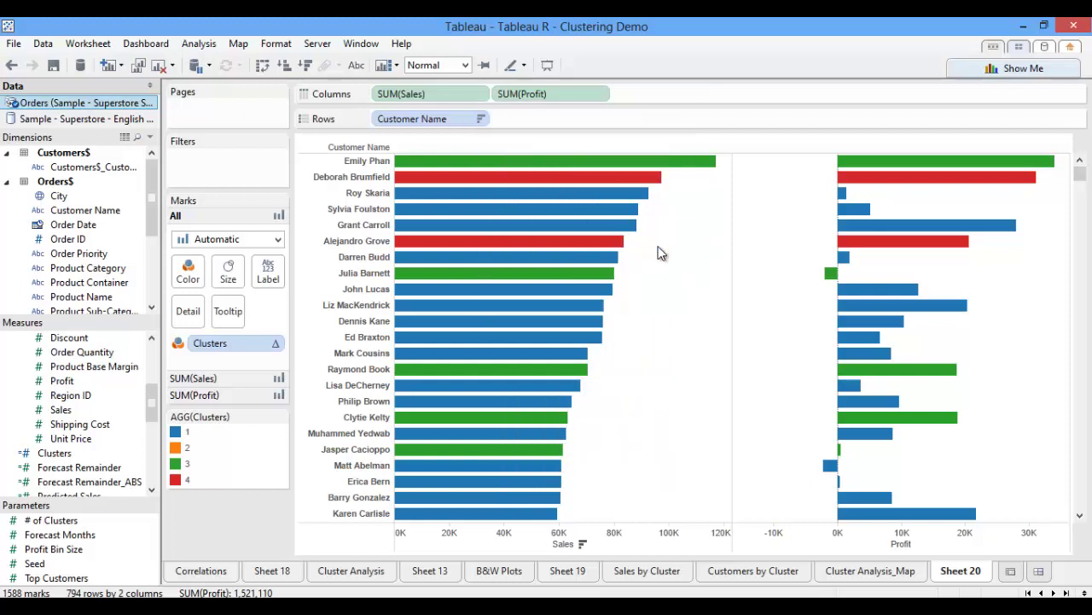